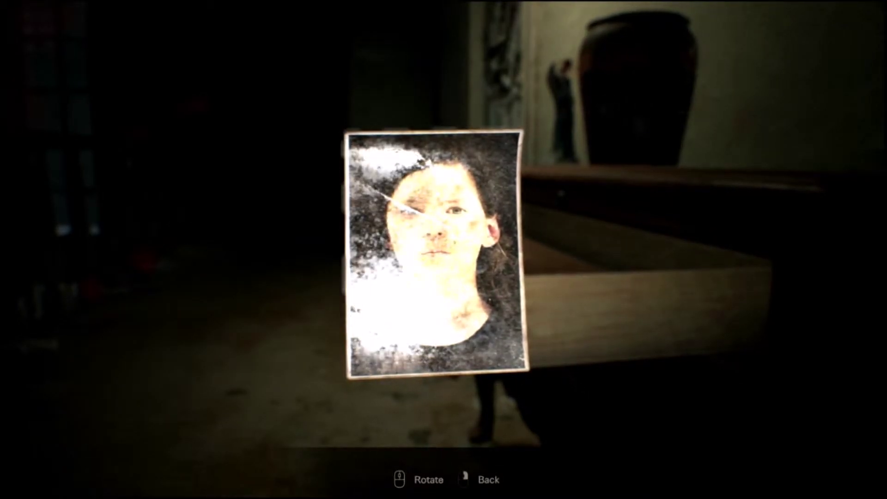
key(Escape)
key(f)
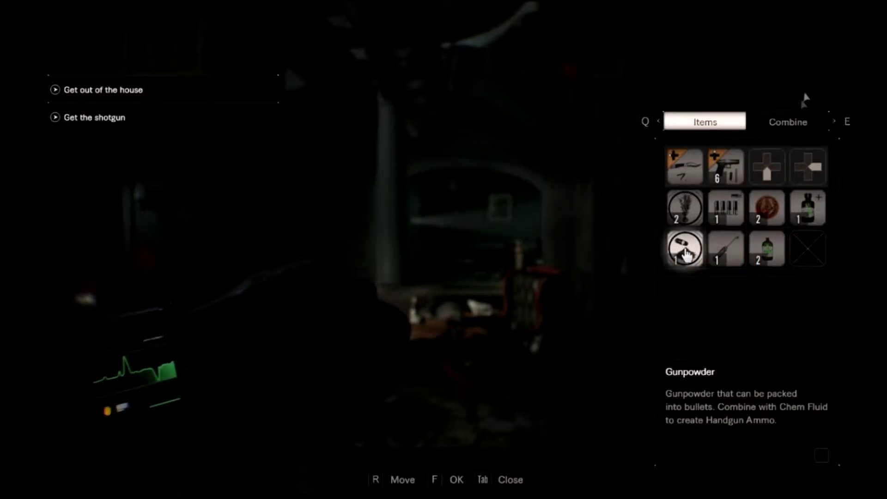
click(789, 124)
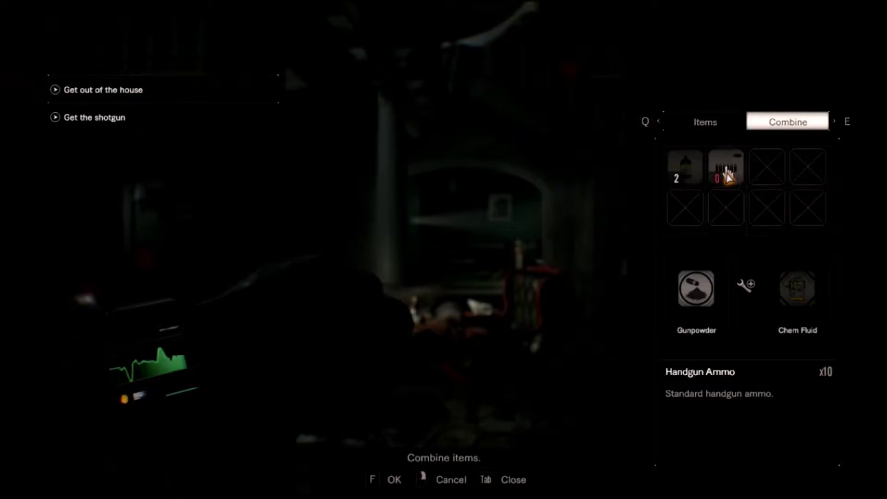
click(718, 126)
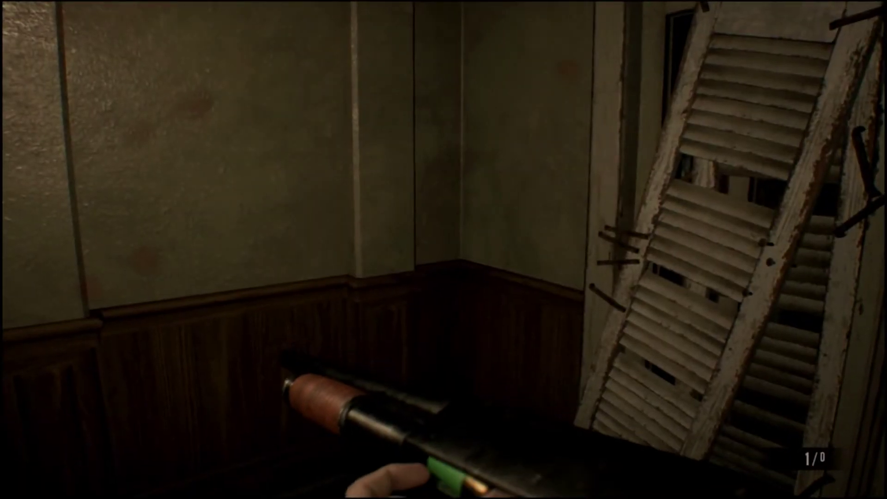
key(w)
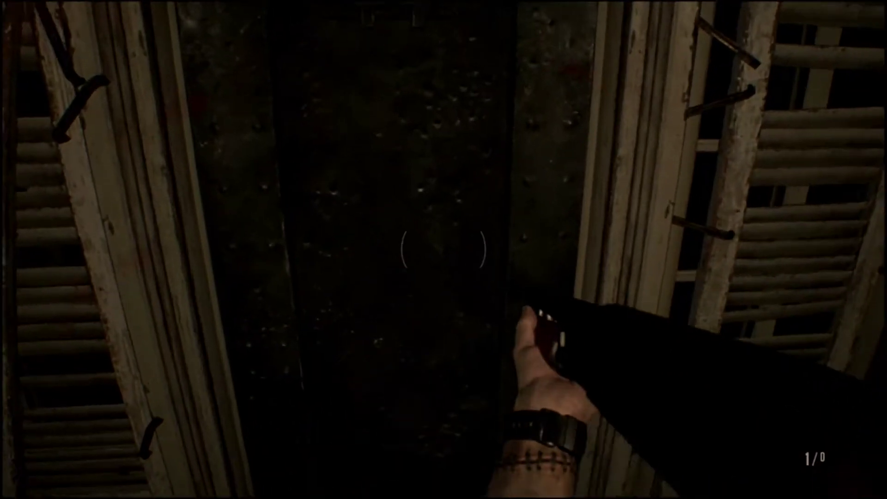
key(e)
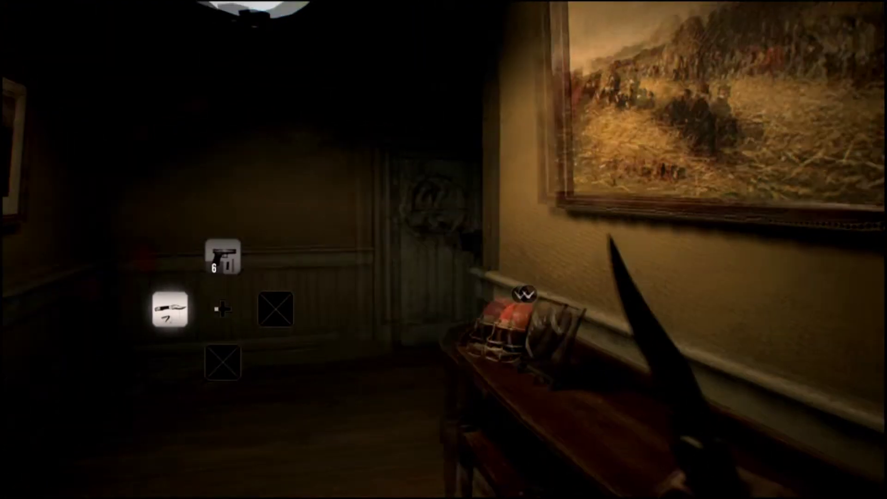
key(f)
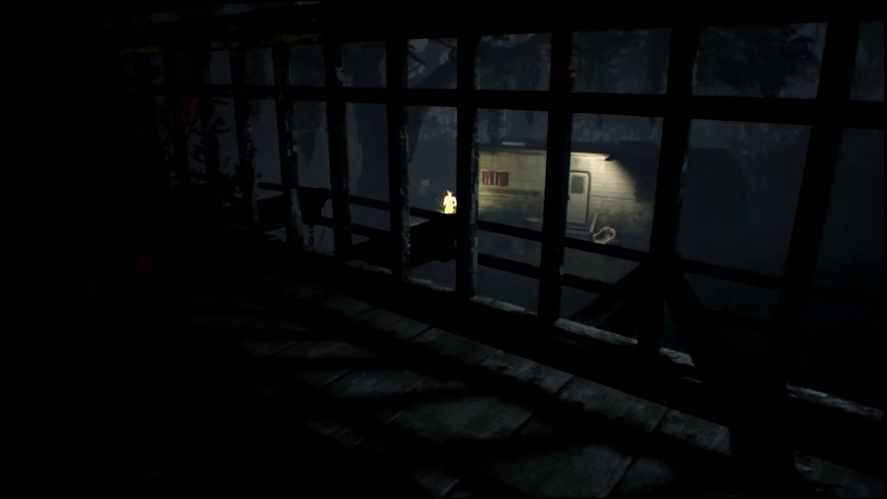
key(w)
key(w)
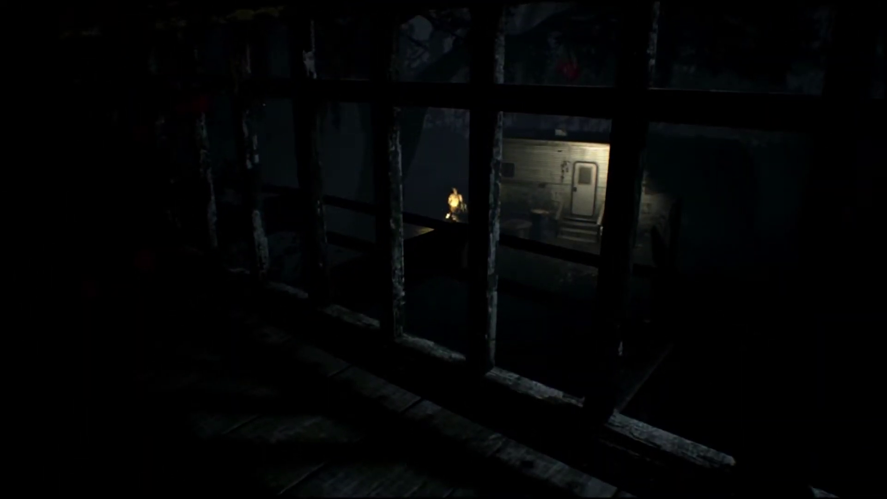
key(w)
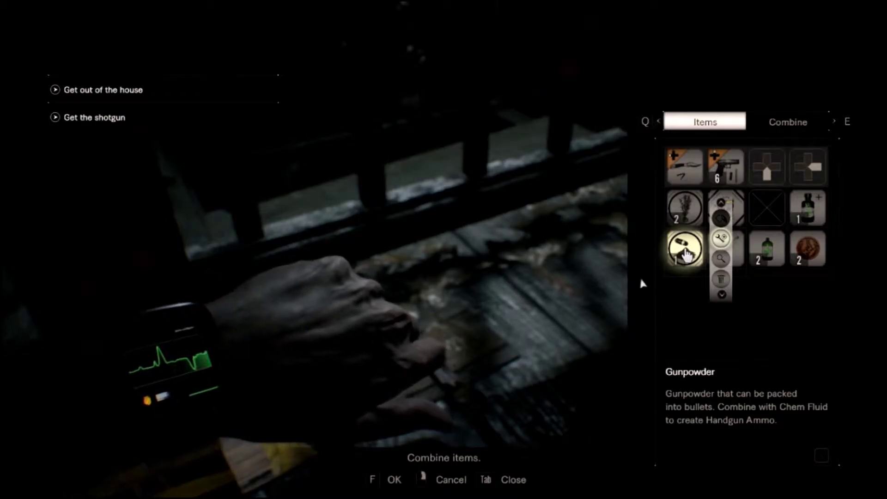
key(f)
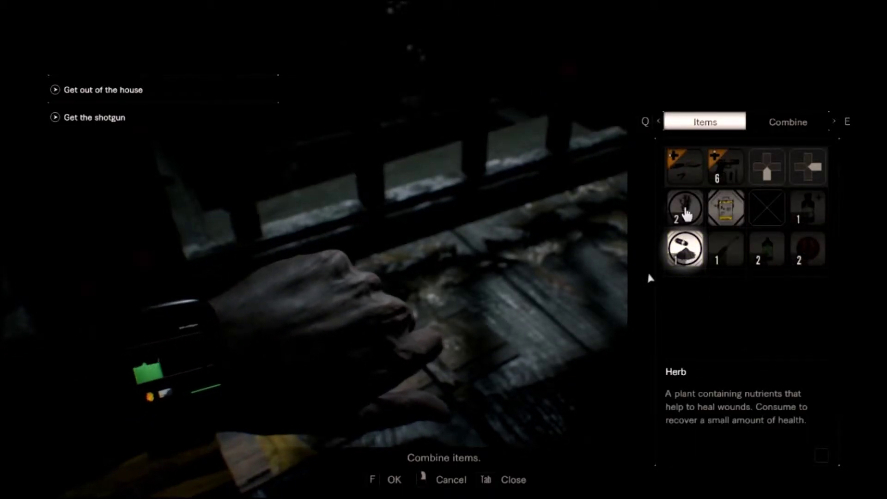
key(f)
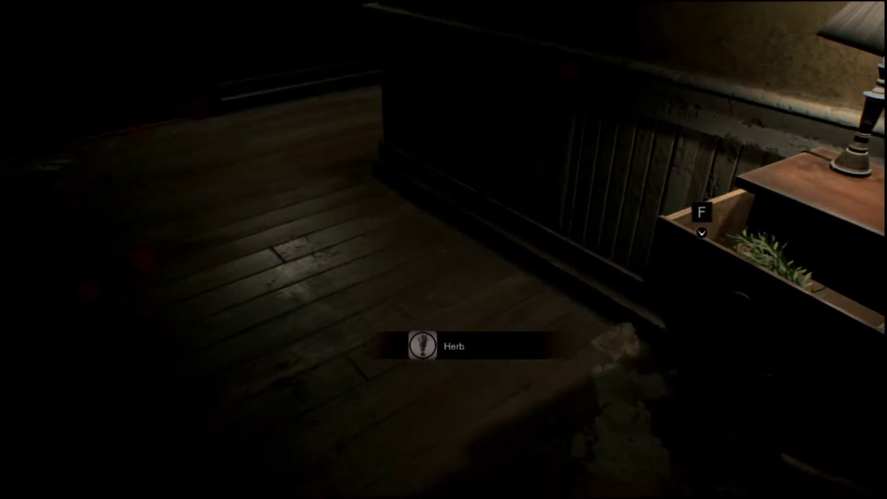
key(Tab)
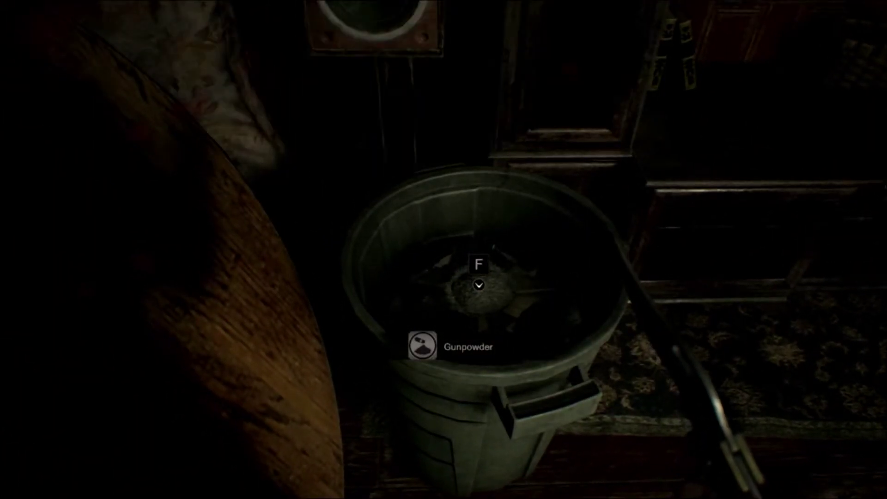
key(Tab)
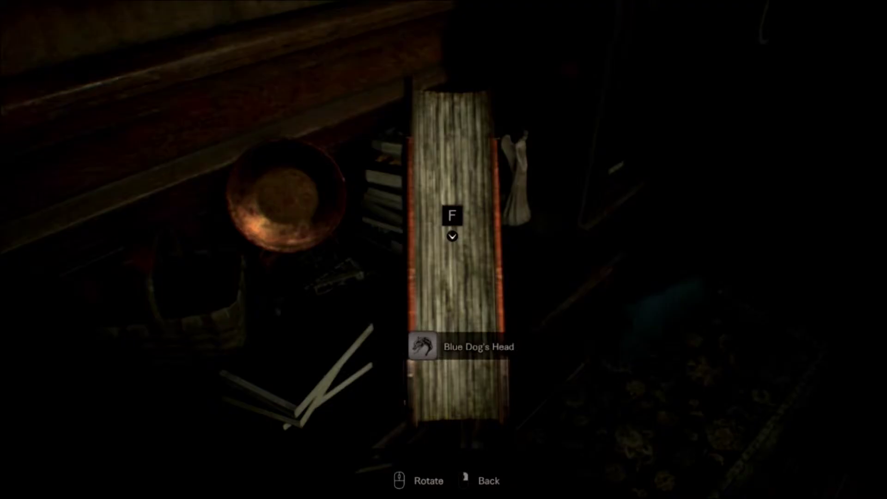
key(f)
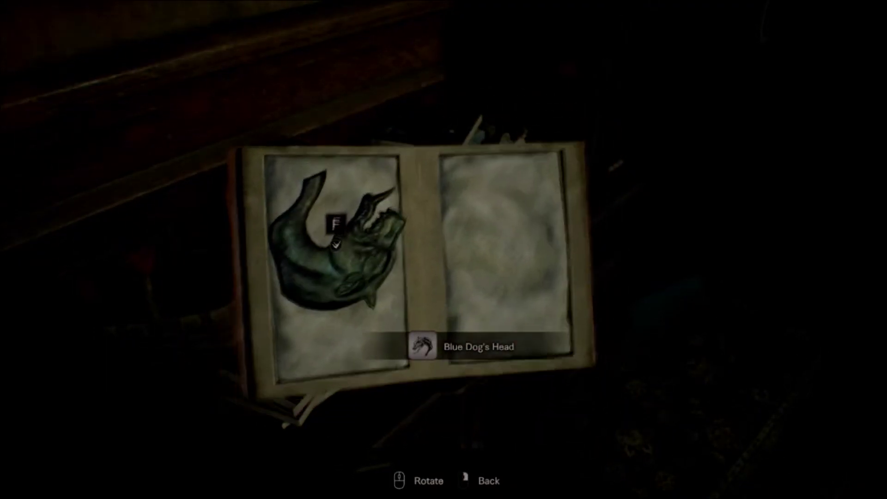